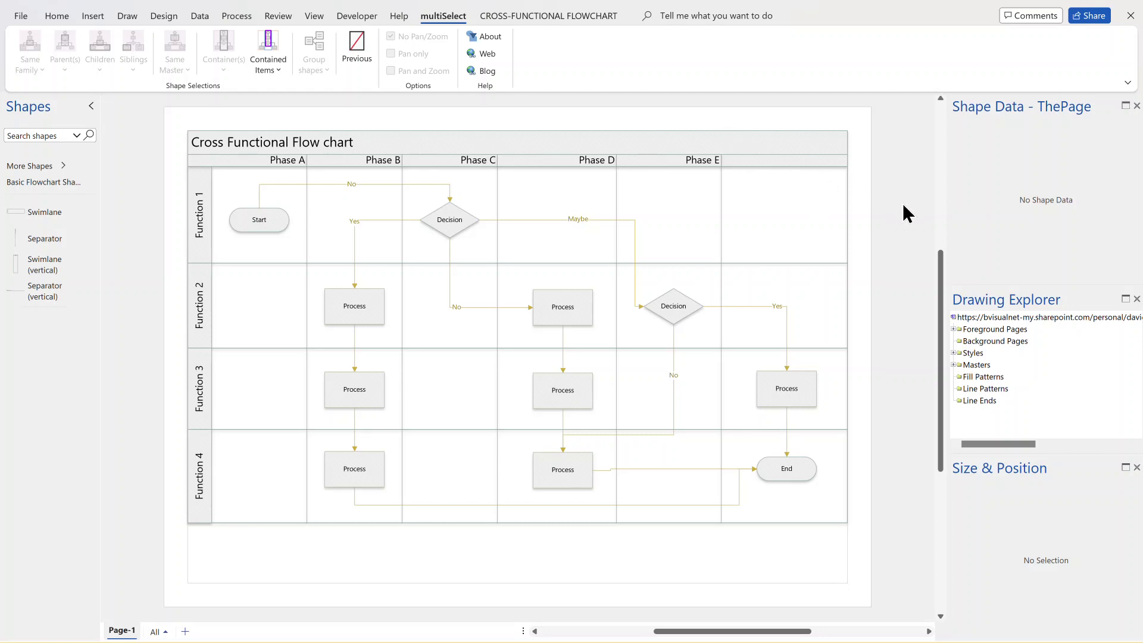
Select the Maybe connector and the Function 1 swimlane, ending with the Phase D column selected.
{"action": "left_click", "coordinate": [560, 221]}
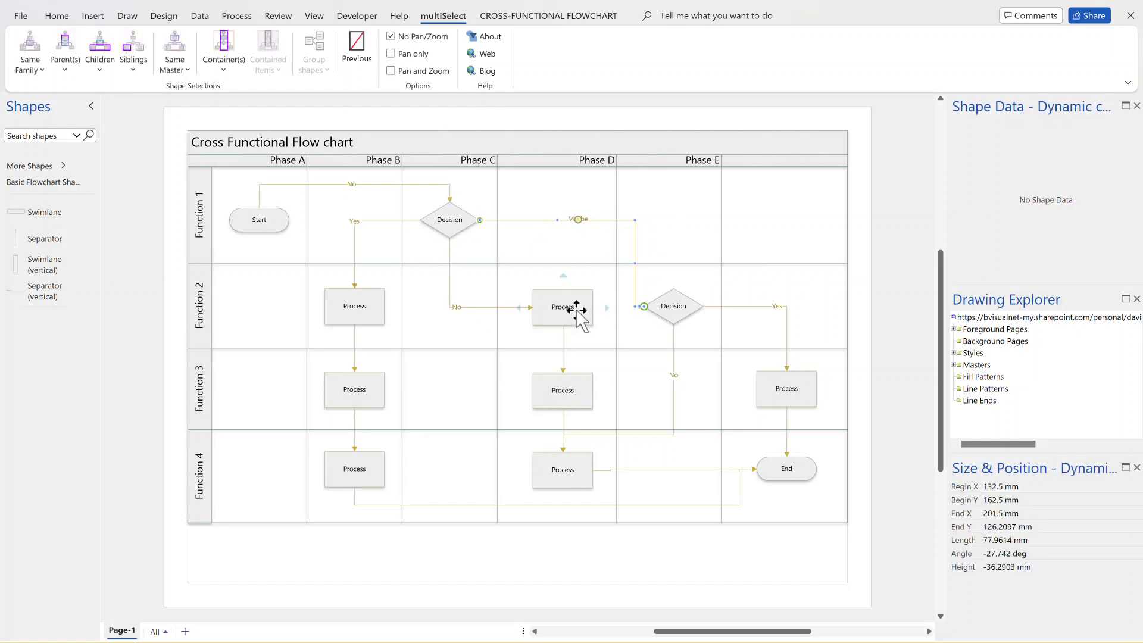
{"action": "left_click", "coordinate": [898, 252]}
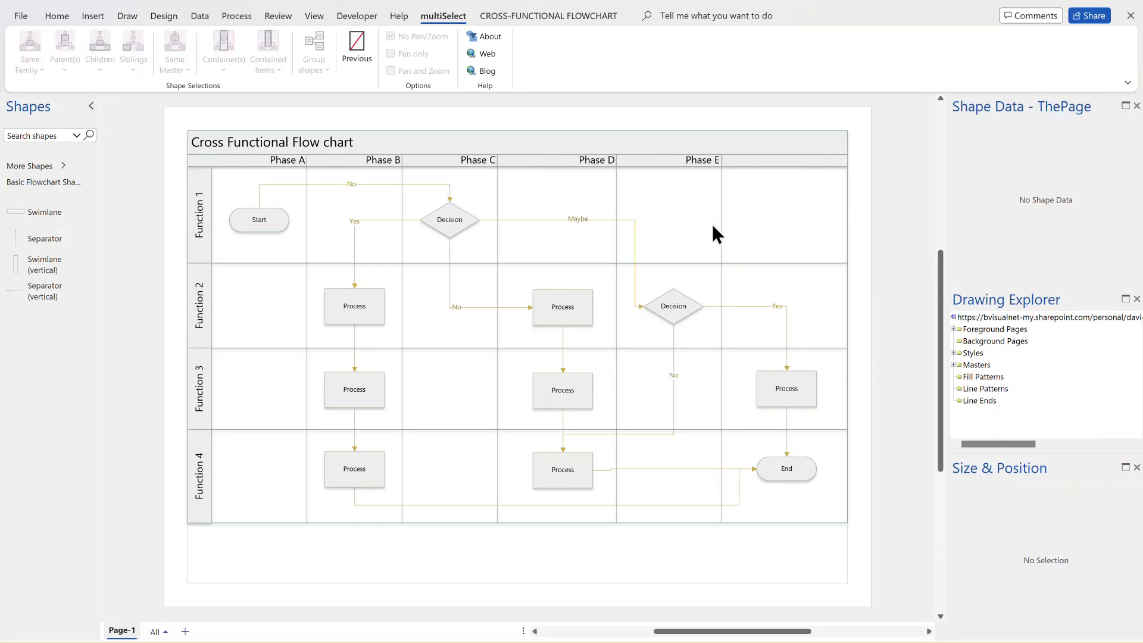
{"action": "left_click", "coordinate": [199, 221]}
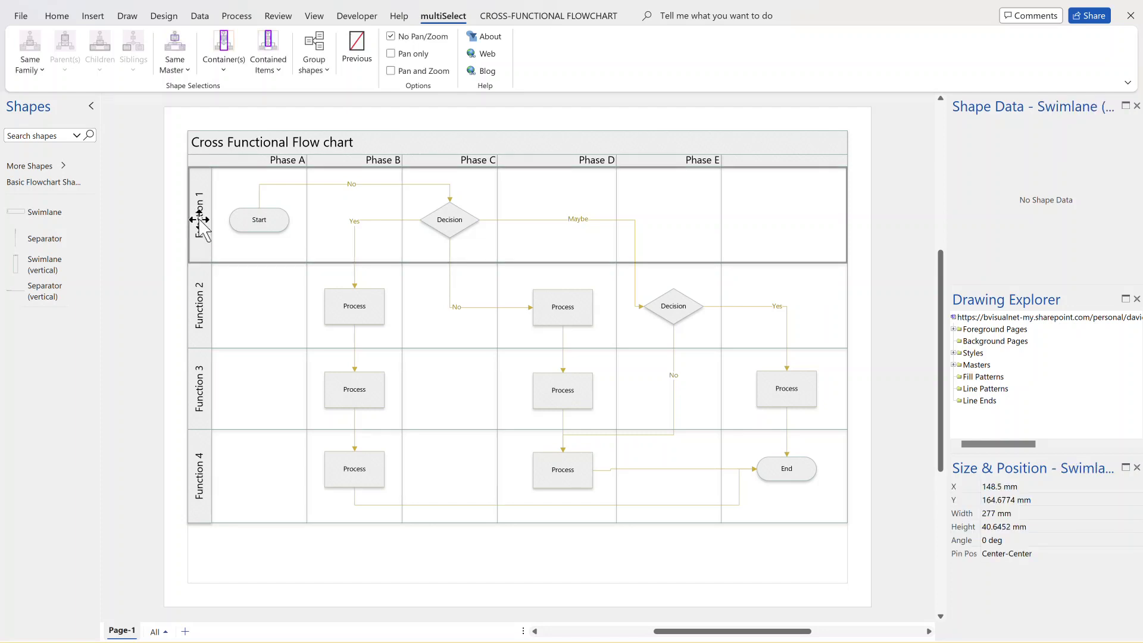
{"action": "left_click", "coordinate": [596, 161]}
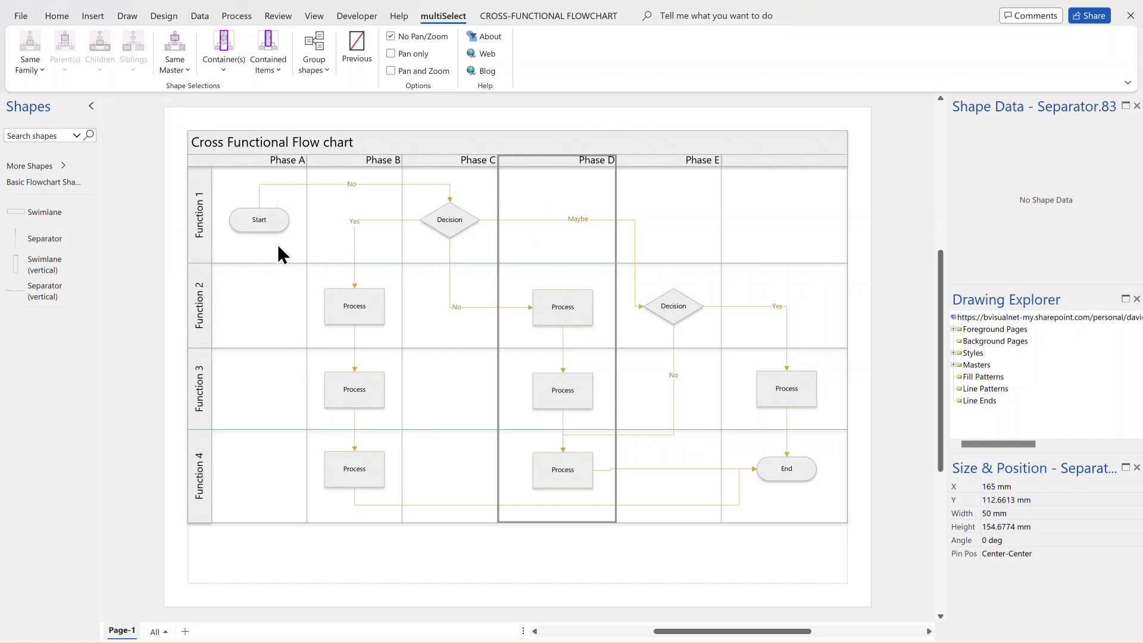
Check Phase D's Container shortcut menu, where Select Contents is greyed out, then dismiss it.
{"action": "right_click", "coordinate": [600, 164]}
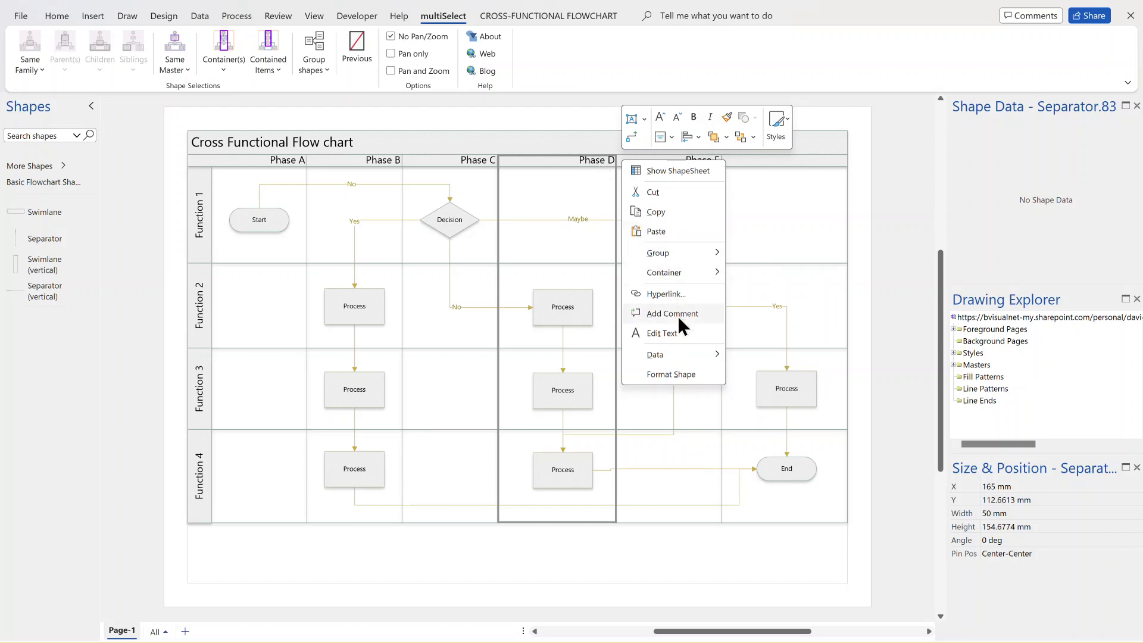
{"action": "mouse_move", "coordinate": [684, 278]}
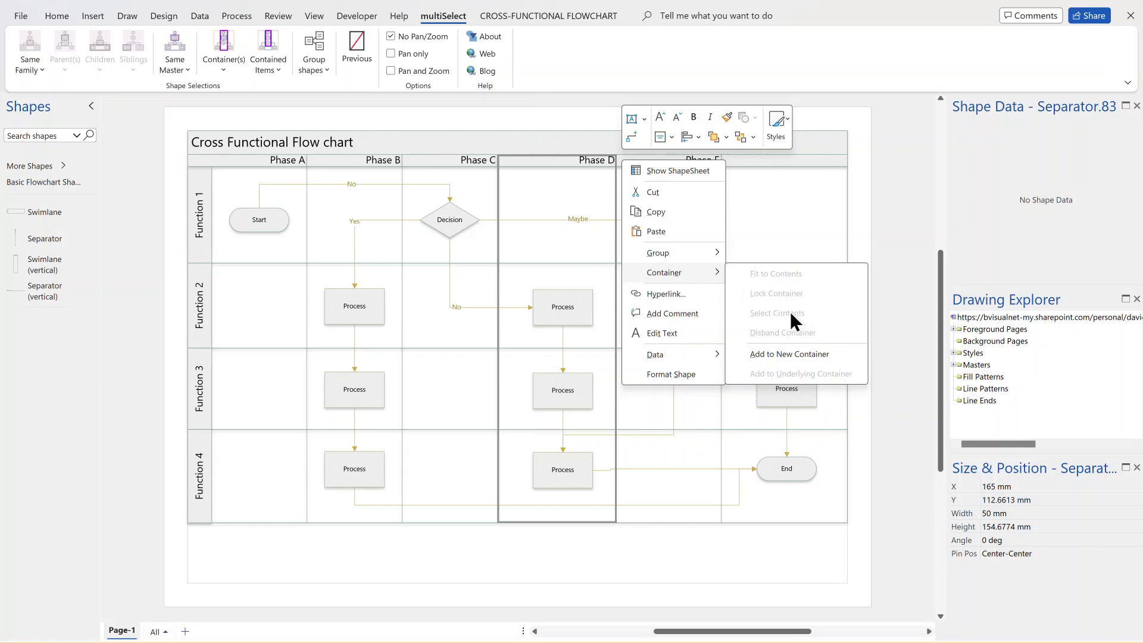
{"action": "left_click", "coordinate": [206, 234]}
Select the Function 1 swimlane and view its Container options, where only adding to a new container is available.
{"action": "left_click", "coordinate": [200, 237]}
{"action": "right_click", "coordinate": [199, 237]}
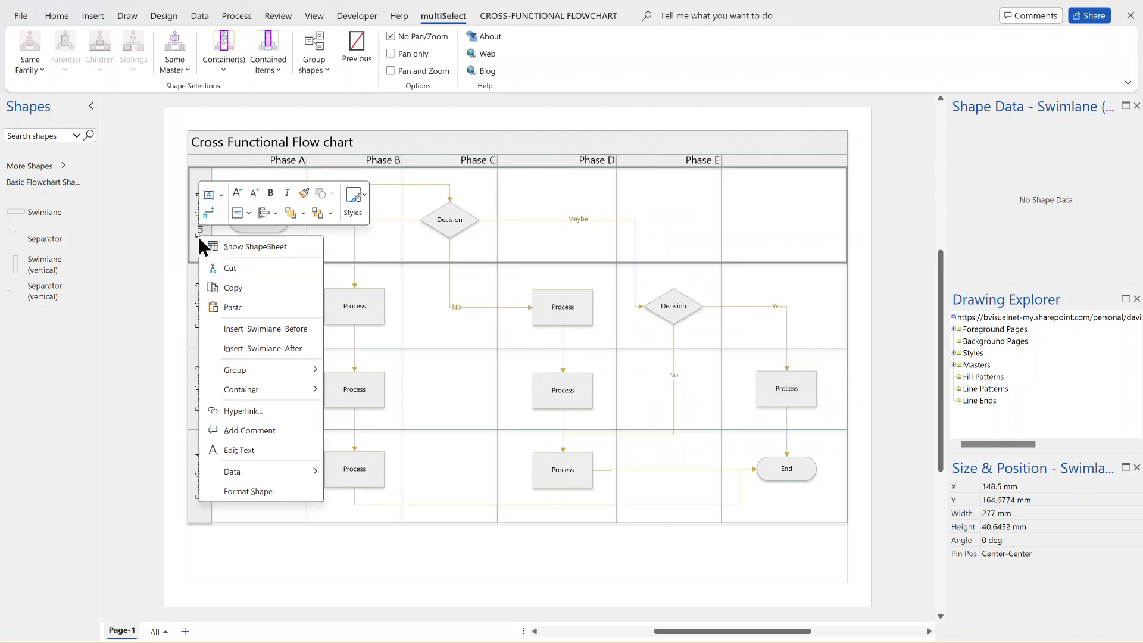
{"action": "mouse_move", "coordinate": [273, 394]}
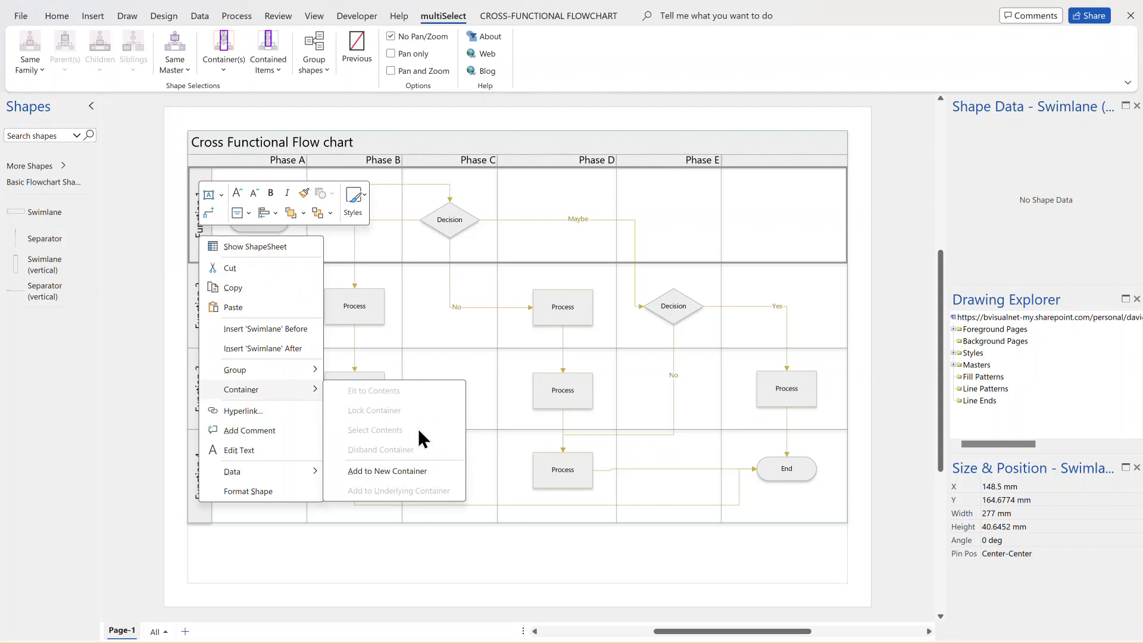
Select every shape contained in Phase D using multiSelect Contained Items.
{"action": "left_click", "coordinate": [899, 194]}
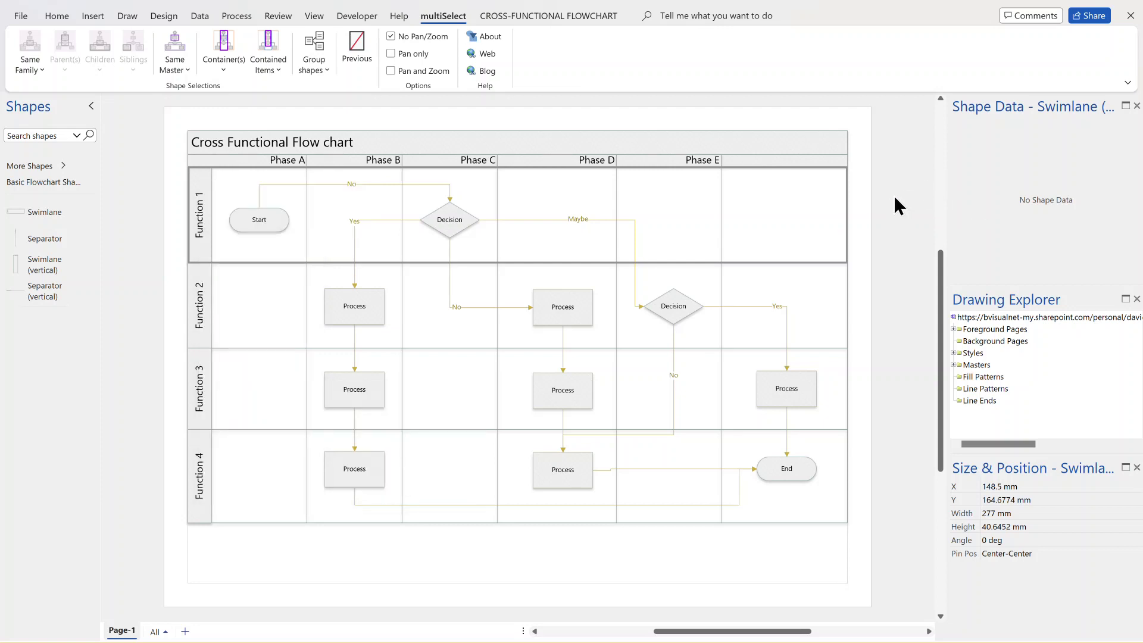
{"action": "left_click", "coordinate": [572, 116]}
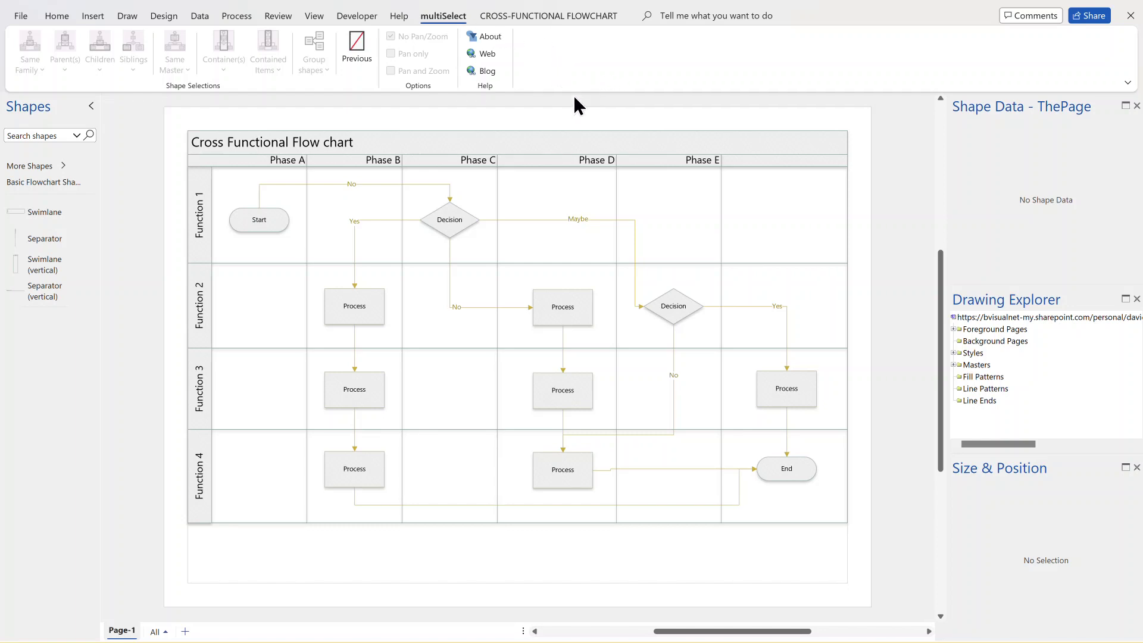
{"action": "left_click", "coordinate": [579, 159]}
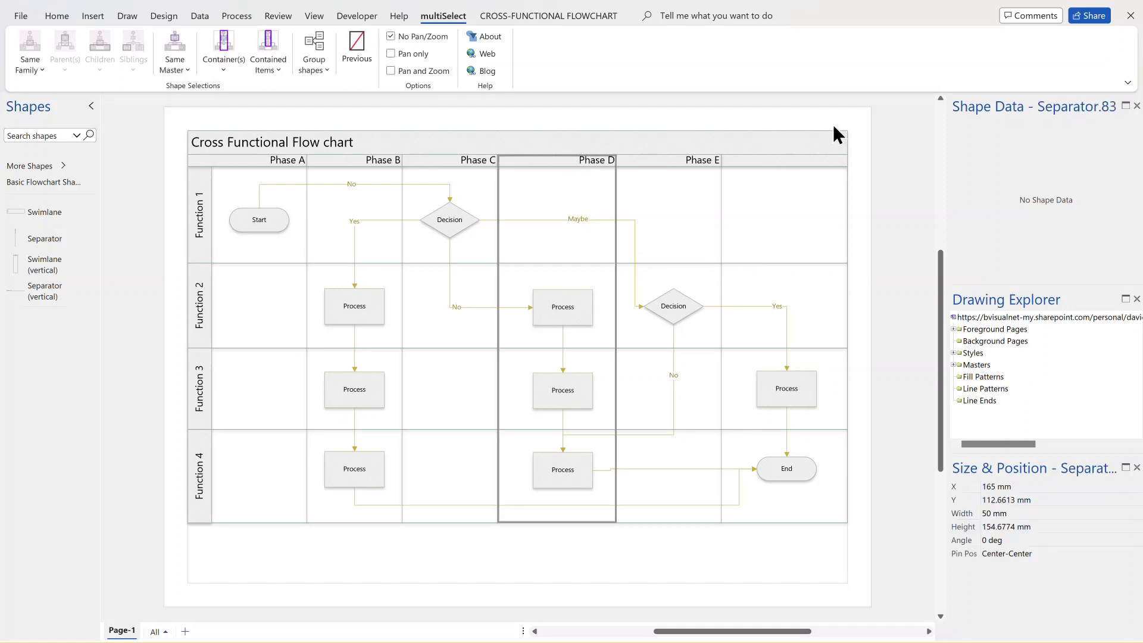
{"action": "left_click", "coordinate": [271, 41]}
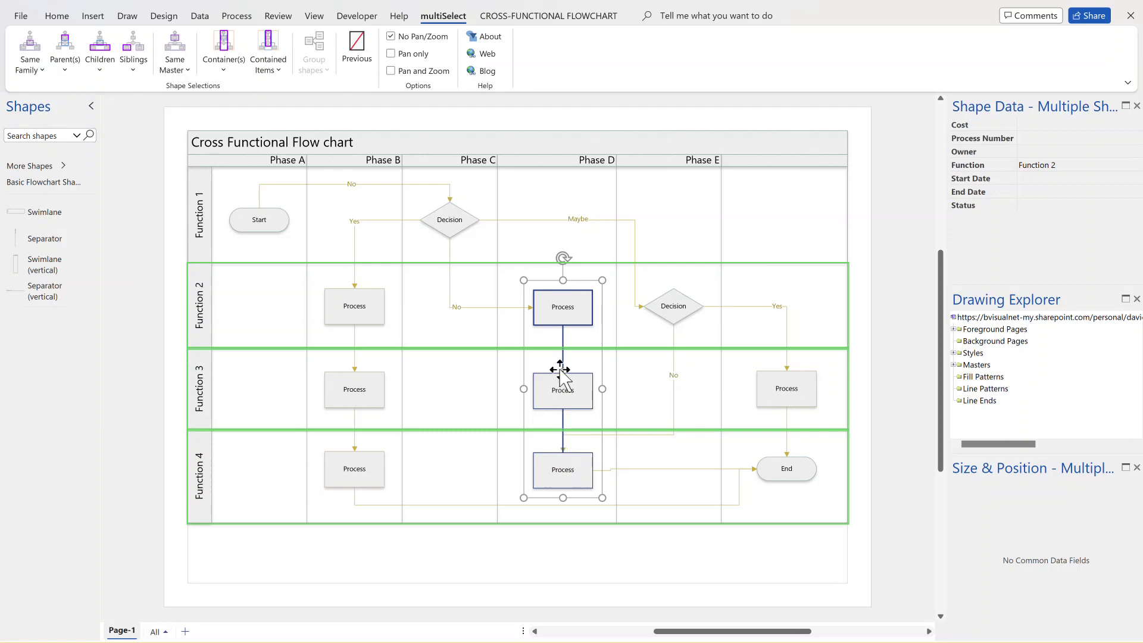
Reselect Phase D and filter its contained items to 2-D shapes only.
{"action": "left_click", "coordinate": [598, 159]}
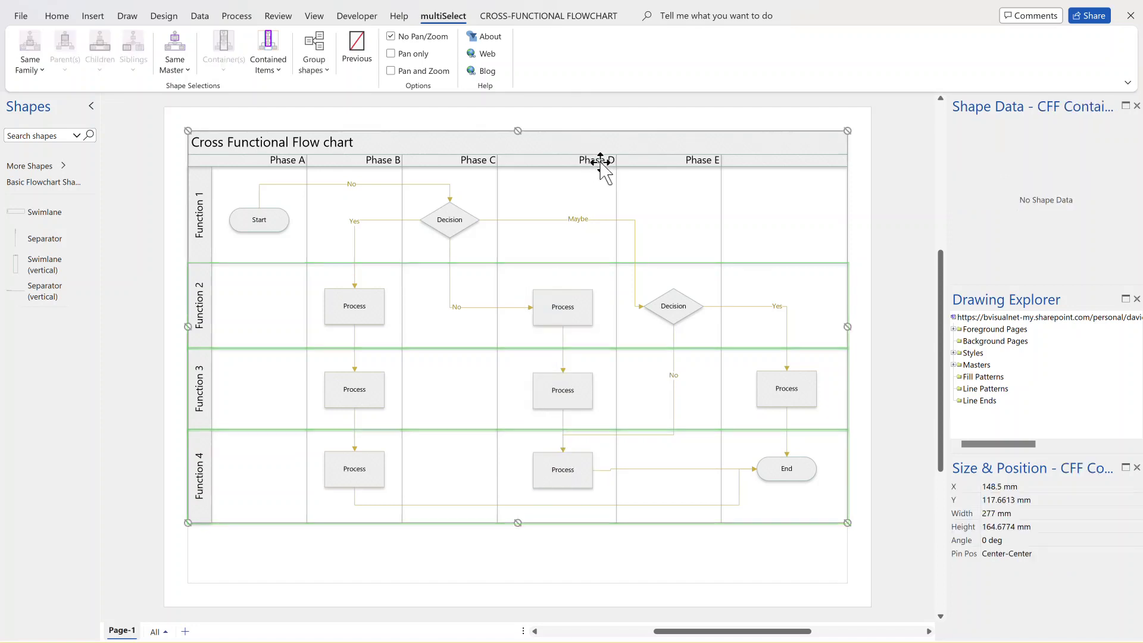
{"action": "left_click", "coordinate": [594, 160]}
{"action": "left_click", "coordinate": [270, 75]}
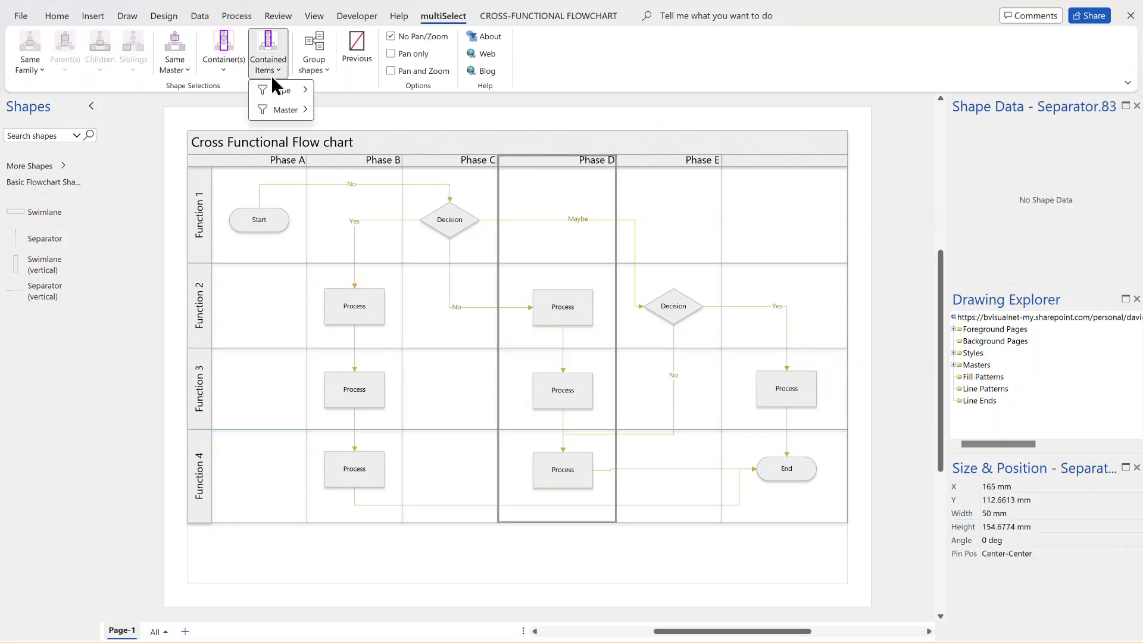
{"action": "mouse_move", "coordinate": [281, 97]}
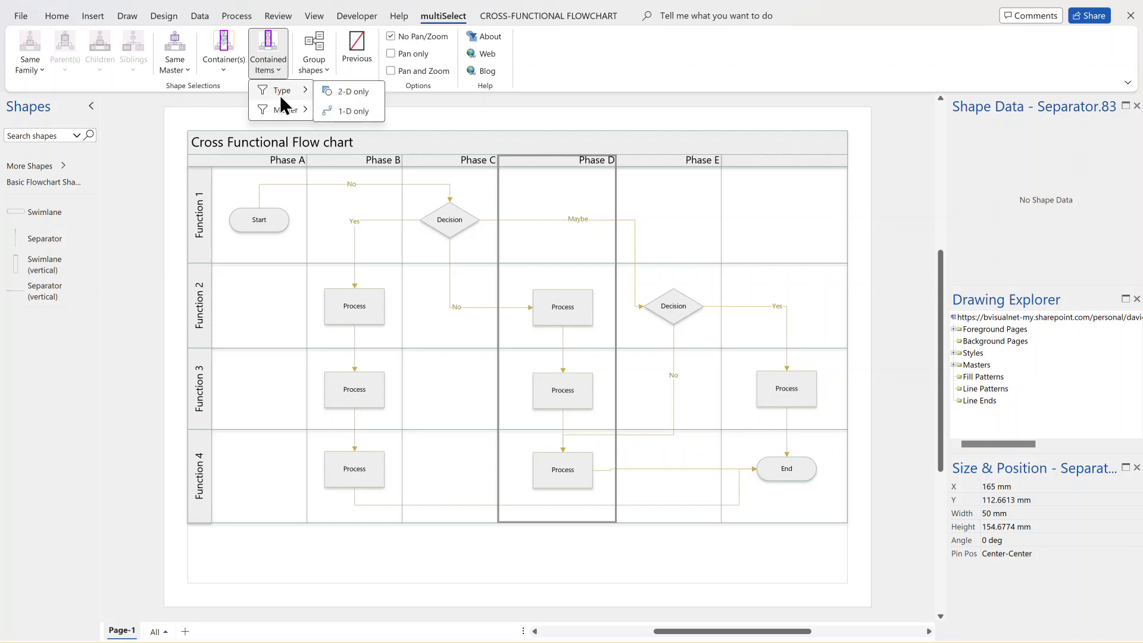
{"action": "left_click", "coordinate": [364, 92]}
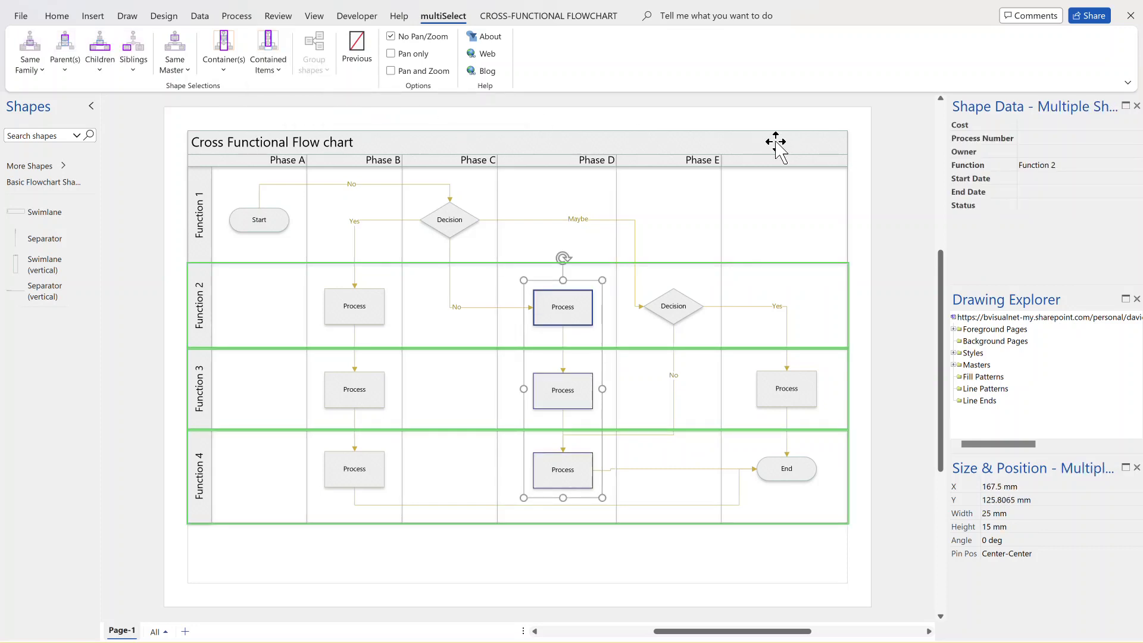
Select the Start/End master shapes in the last phase column, then clear the selection.
{"action": "left_click", "coordinate": [754, 158]}
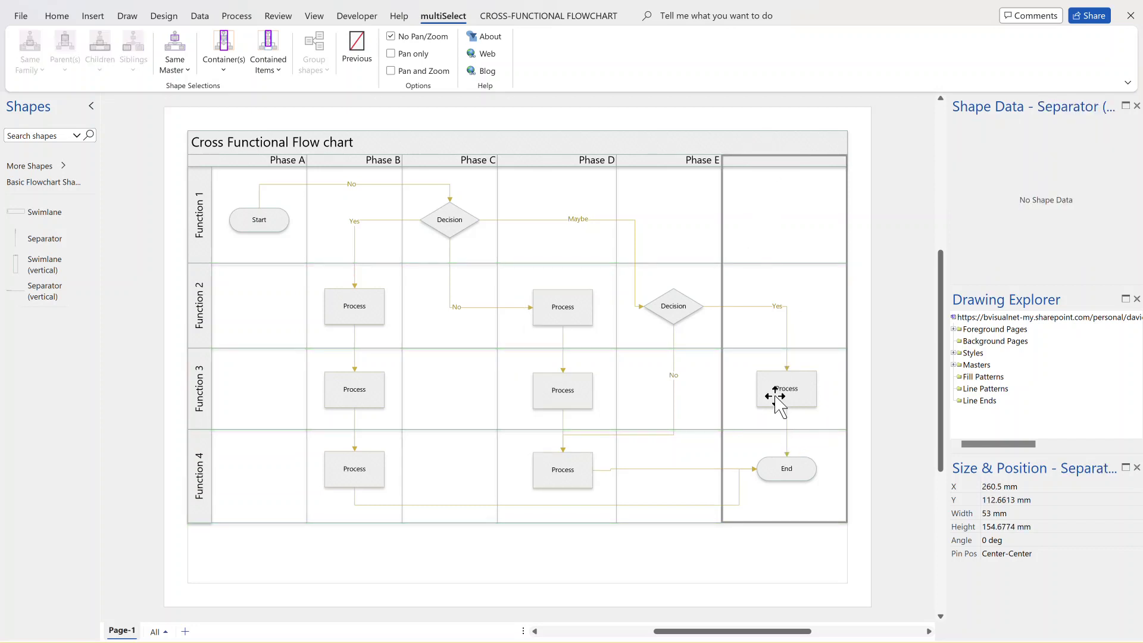
{"action": "left_click", "coordinate": [270, 76]}
{"action": "mouse_move", "coordinate": [285, 113]}
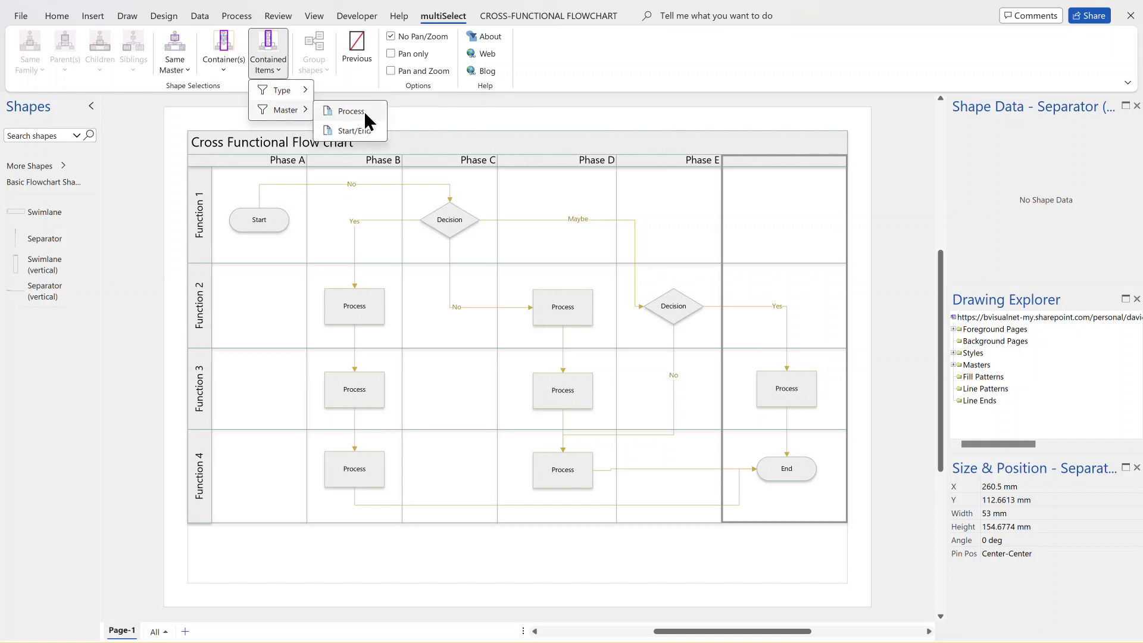
{"action": "left_click", "coordinate": [360, 131]}
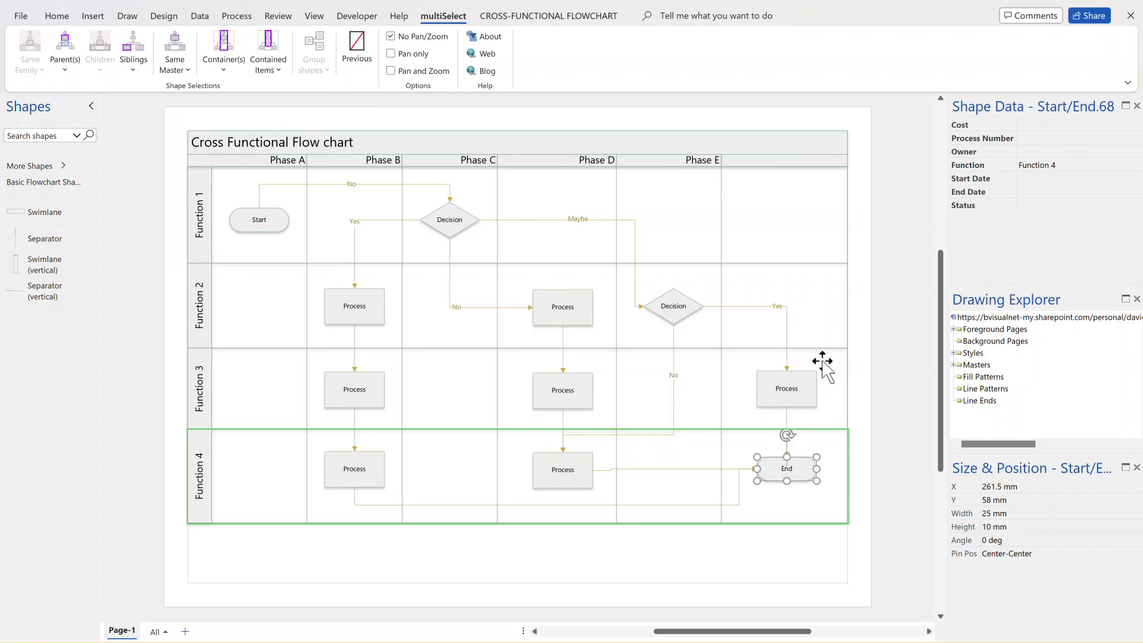
{"action": "left_click", "coordinate": [902, 231]}
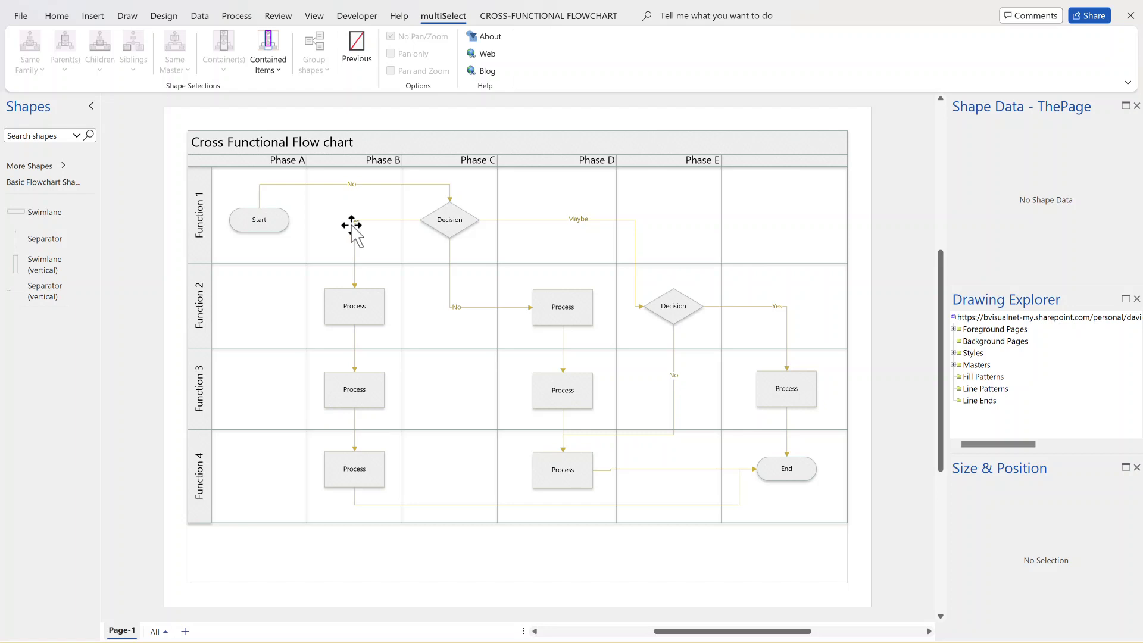
{"action": "left_click", "coordinate": [245, 227]}
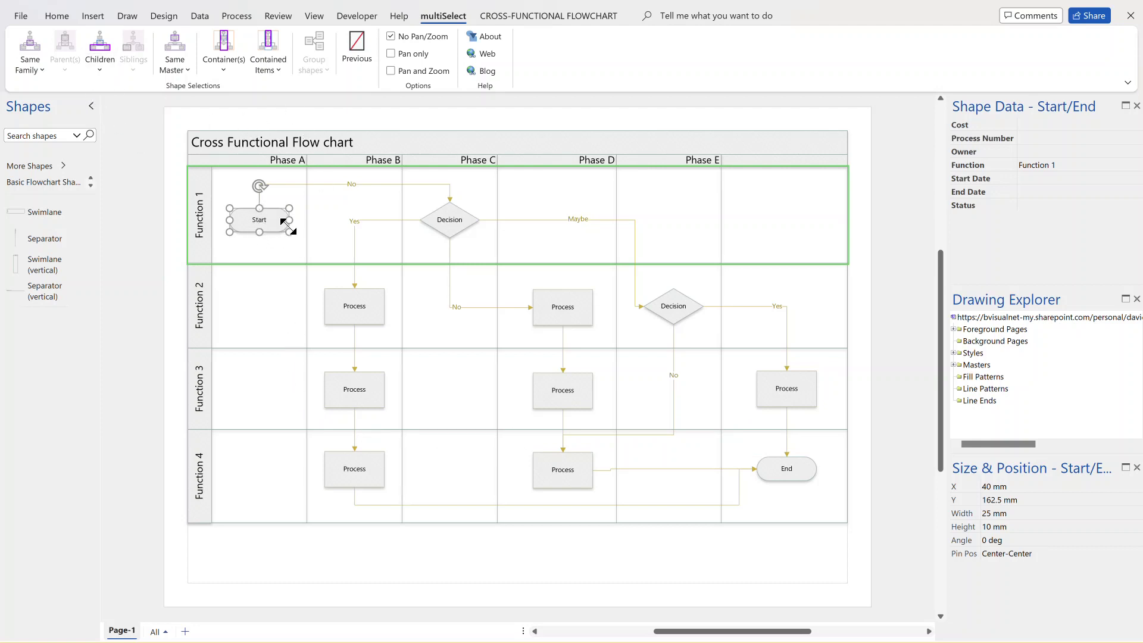
{"action": "left_click", "coordinate": [106, 71]}
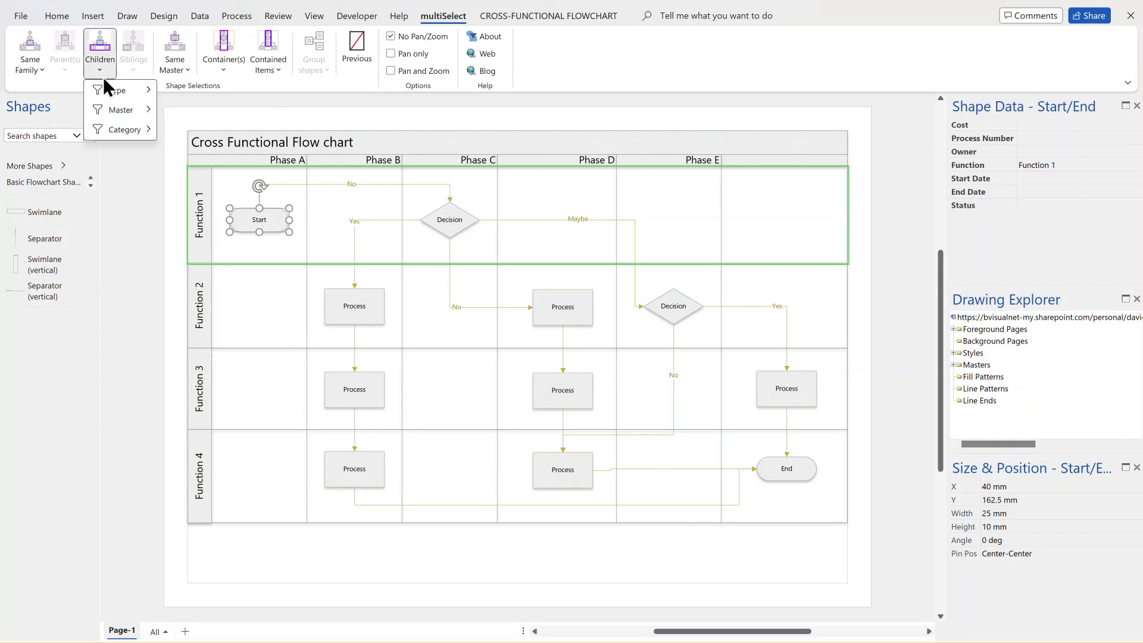
{"action": "mouse_move", "coordinate": [111, 95]}
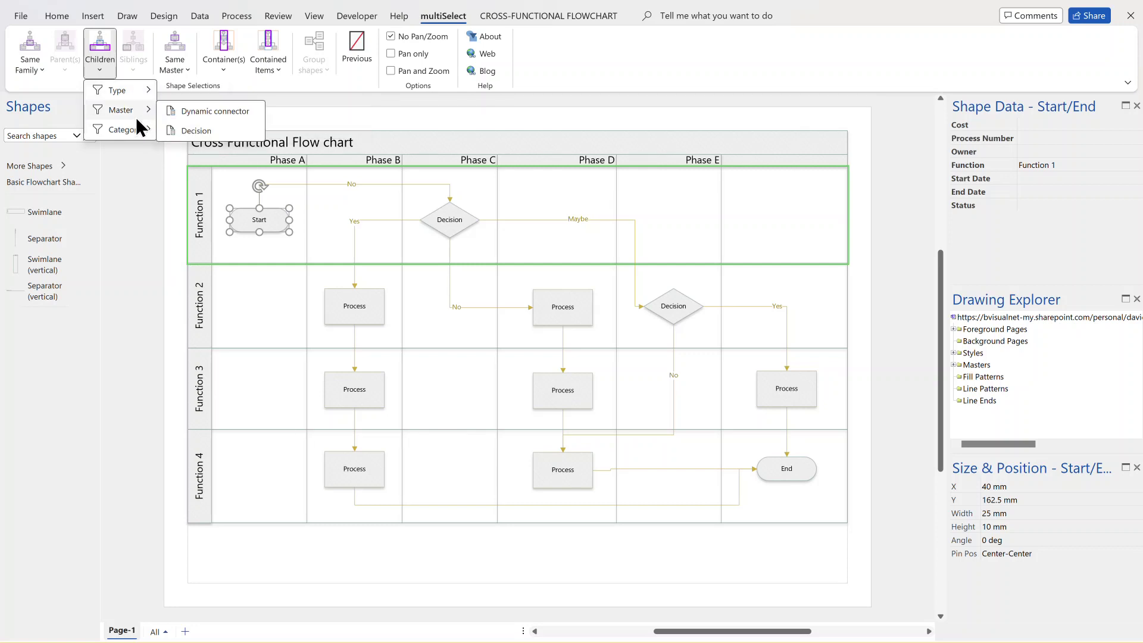
{"action": "mouse_move", "coordinate": [133, 130]}
{"action": "left_click", "coordinate": [102, 49]}
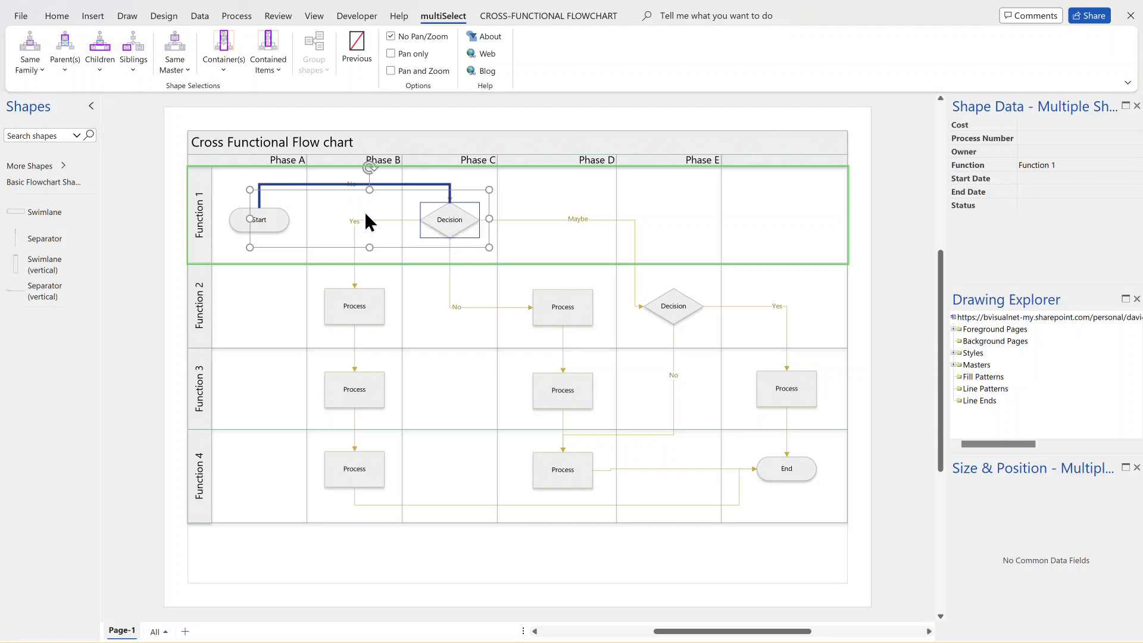
{"action": "left_click", "coordinate": [279, 220]}
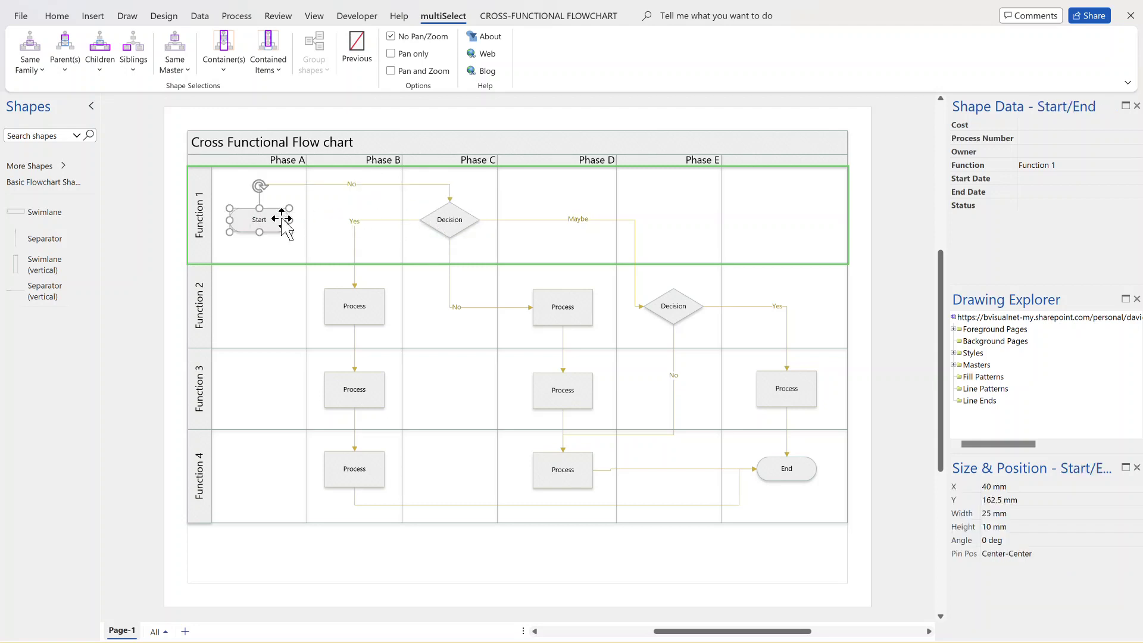
{"action": "left_click", "coordinate": [99, 70]}
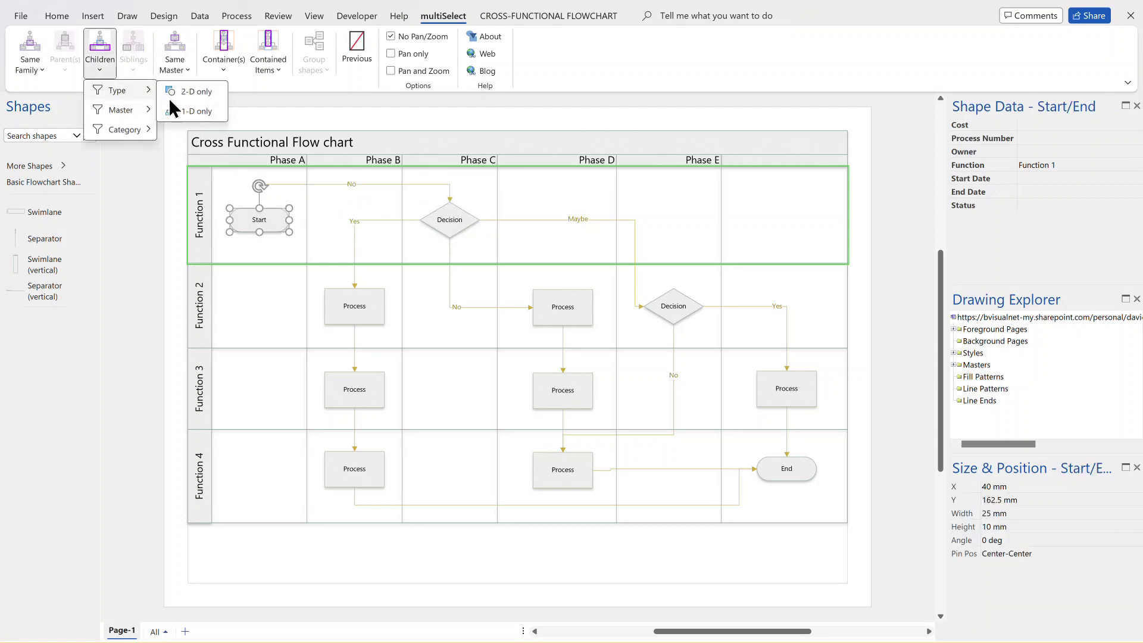
{"action": "left_click", "coordinate": [202, 93]}
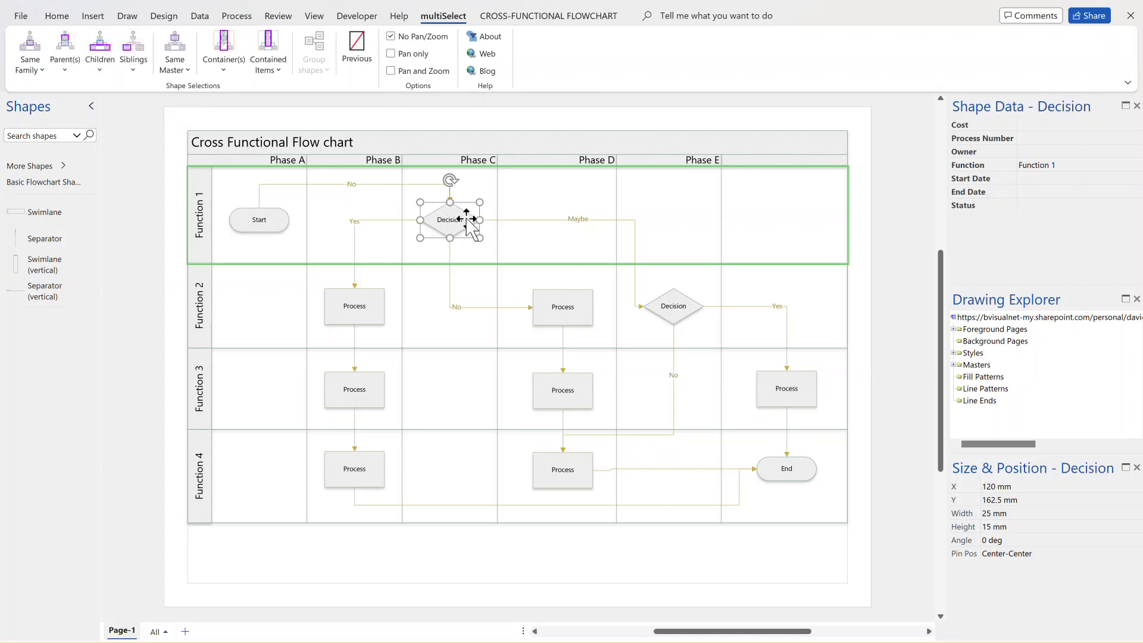
{"action": "left_click", "coordinate": [109, 75]}
{"action": "mouse_move", "coordinate": [129, 98]}
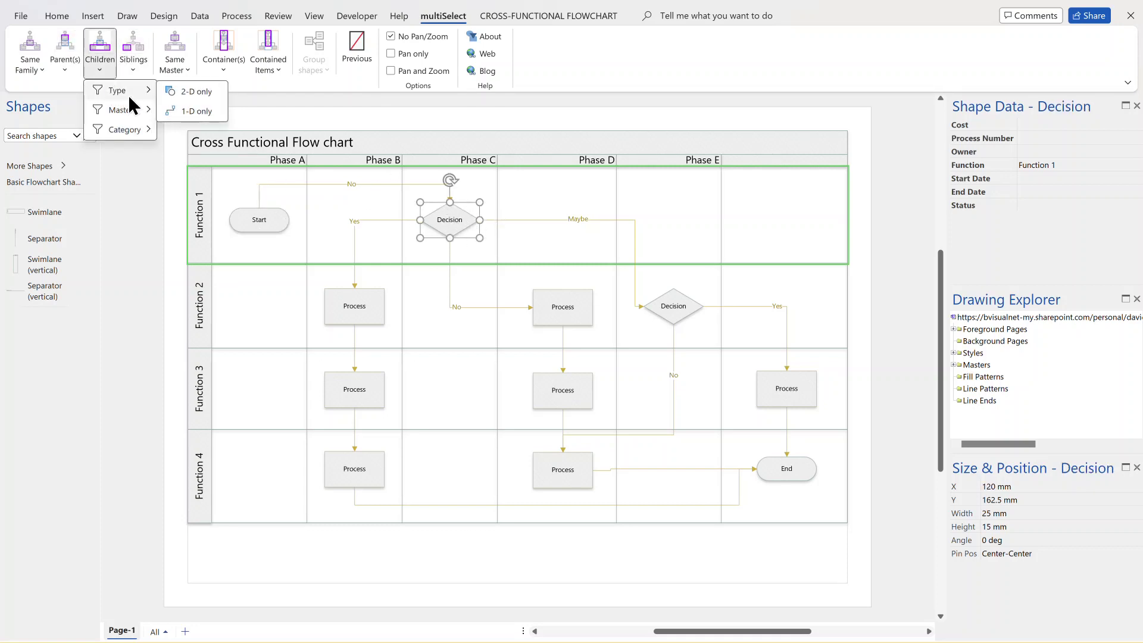
{"action": "left_click", "coordinate": [214, 97]}
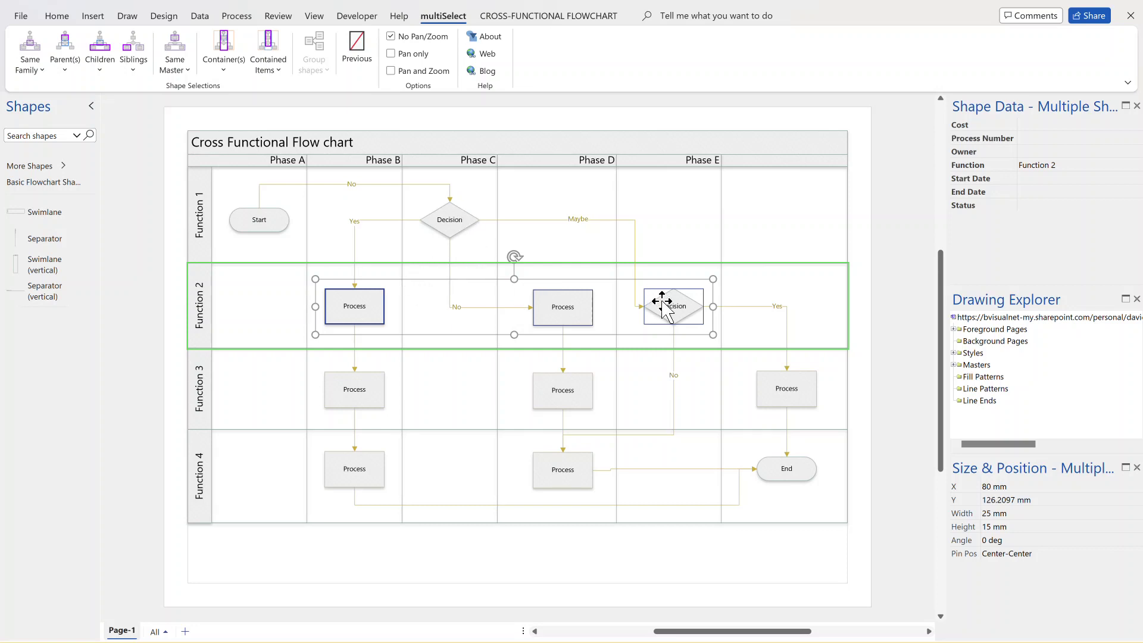
{"action": "left_click", "coordinate": [109, 73]}
{"action": "mouse_move", "coordinate": [128, 92]}
{"action": "left_click", "coordinate": [185, 91]}
{"action": "left_click", "coordinate": [109, 72]}
{"action": "mouse_move", "coordinate": [126, 91]}
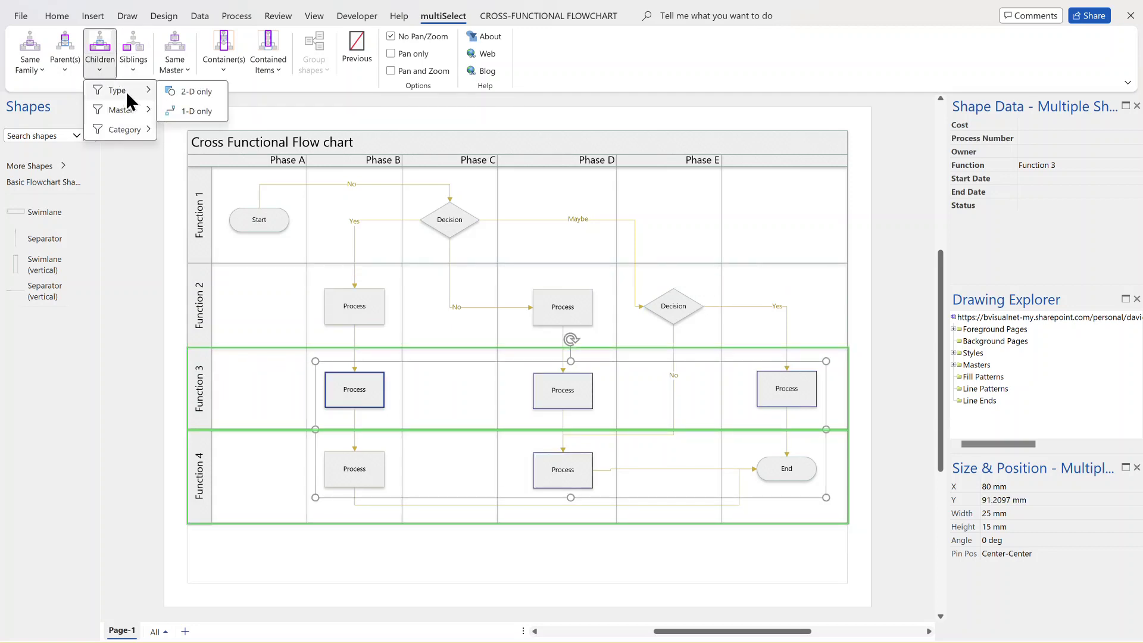
{"action": "left_click", "coordinate": [215, 89]}
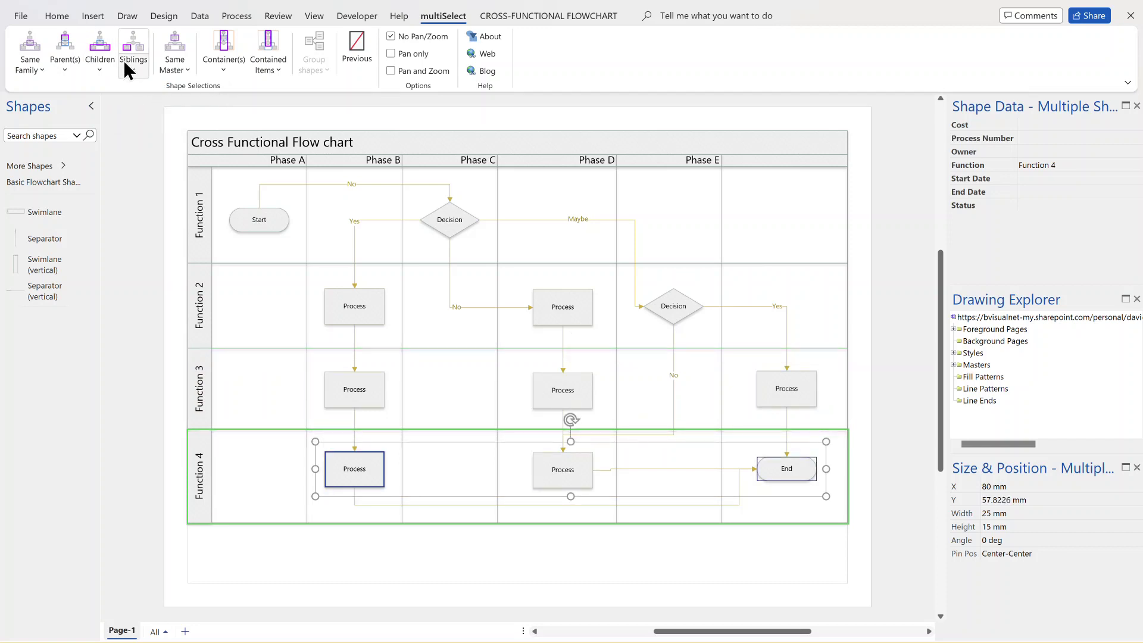
{"action": "left_click", "coordinate": [126, 67]}
{"action": "mouse_move", "coordinate": [168, 88]}
{"action": "left_click", "coordinate": [239, 90]}
{"action": "left_click", "coordinate": [105, 44]}
{"action": "left_click", "coordinate": [104, 44]}
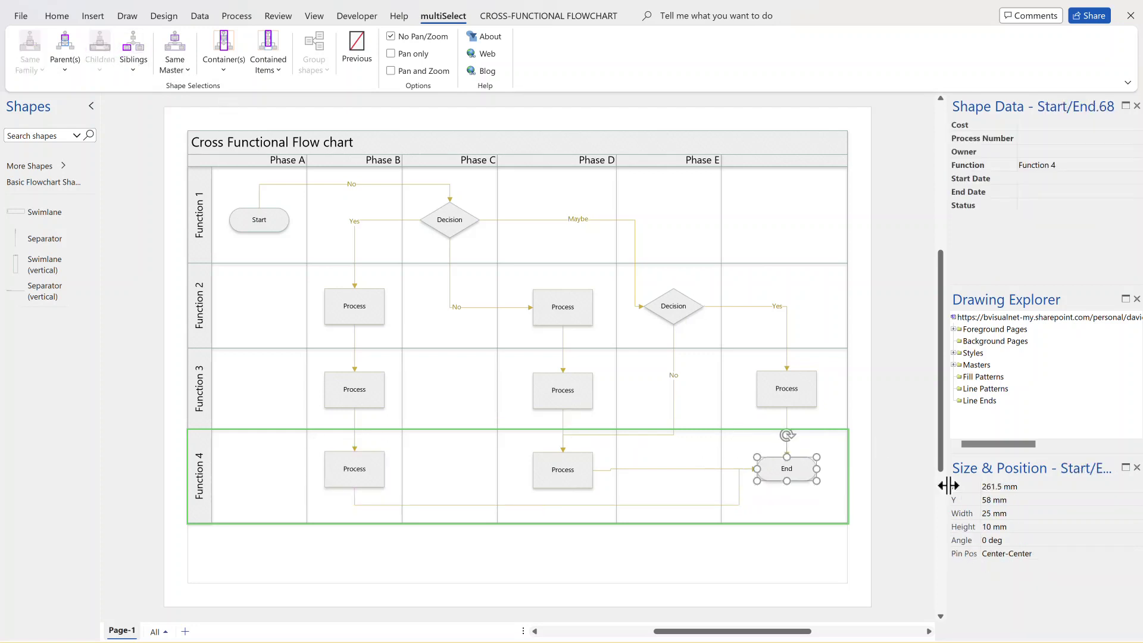
{"action": "left_click", "coordinate": [903, 469]}
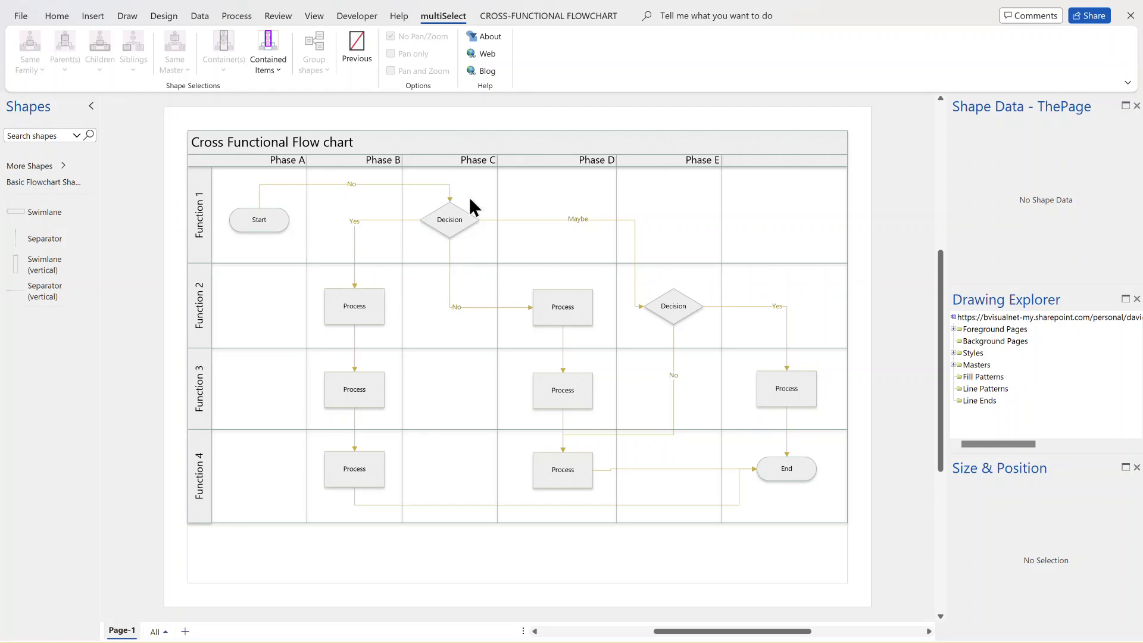
{"action": "left_click", "coordinate": [355, 317]}
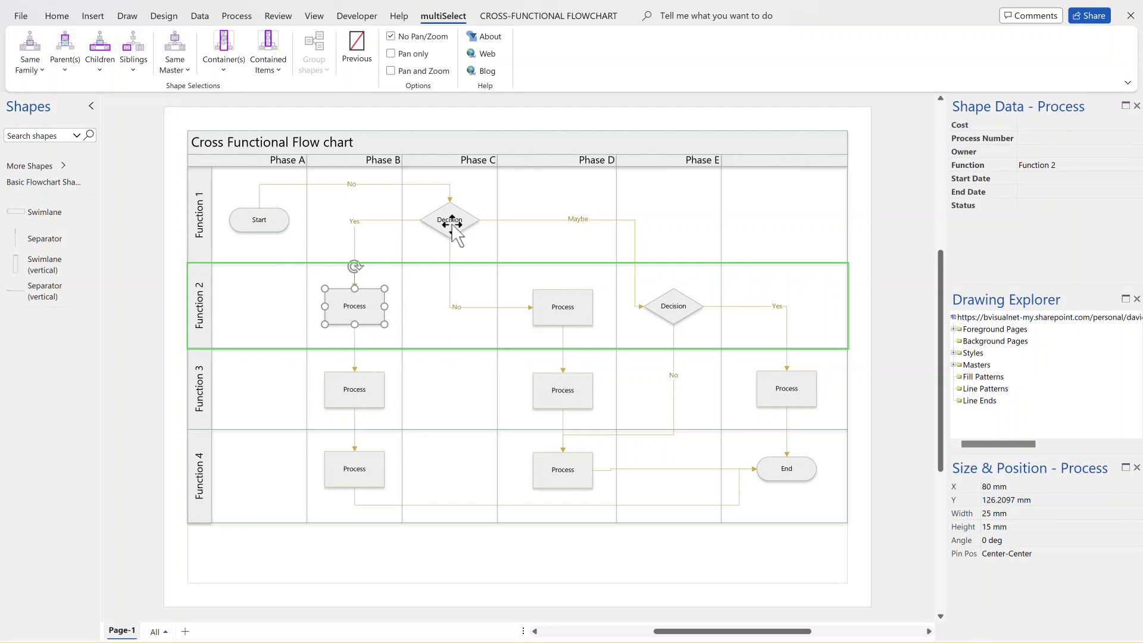
{"action": "left_click", "coordinate": [130, 56]}
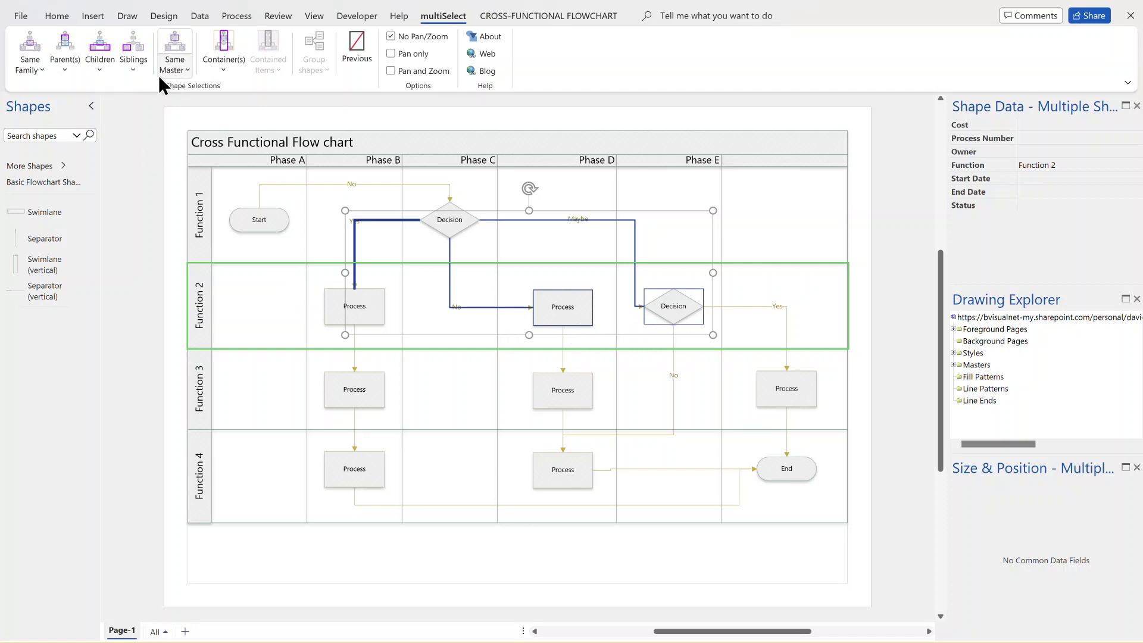
{"action": "left_click", "coordinate": [136, 74]}
{"action": "mouse_move", "coordinate": [169, 89]}
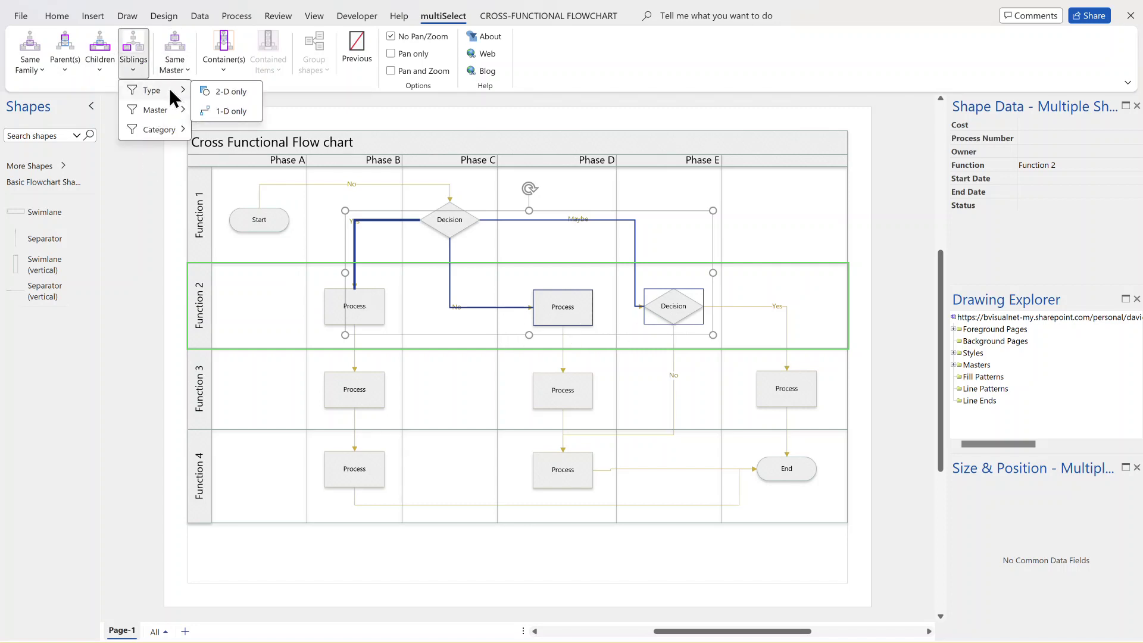
{"action": "left_click", "coordinate": [271, 323]}
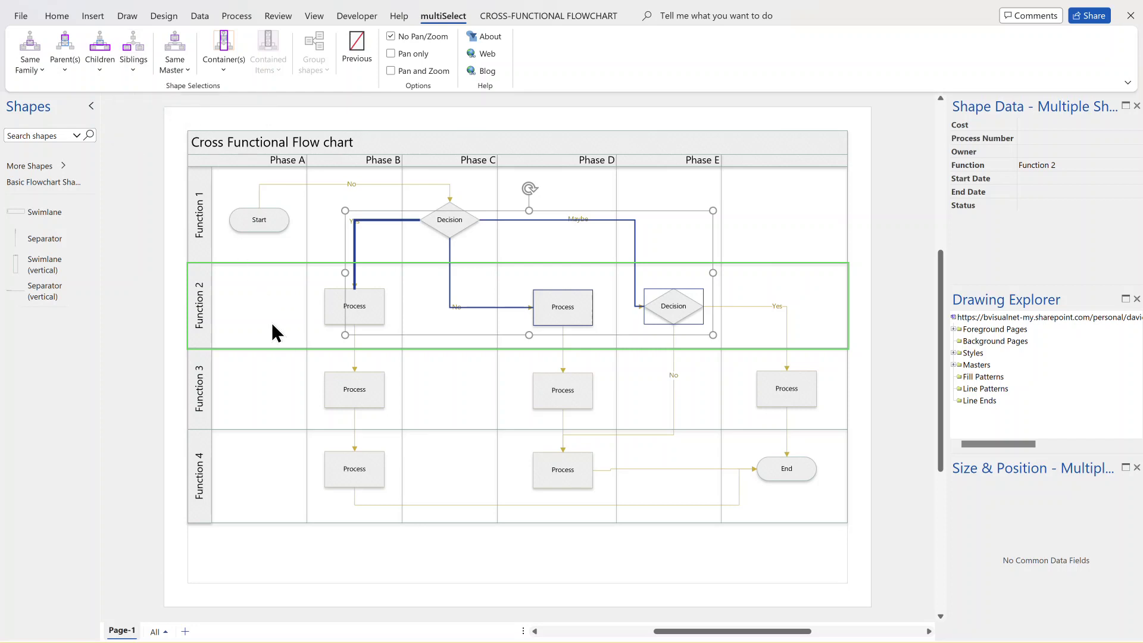
{"action": "key", "text": "Escape"}
{"action": "left_click", "coordinate": [379, 307]}
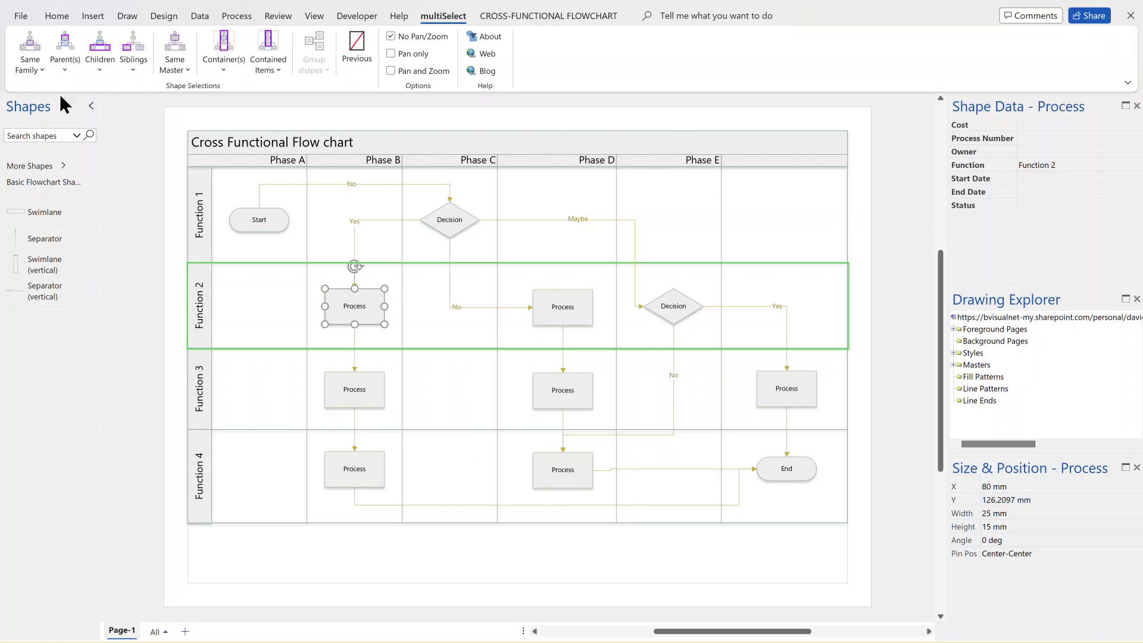
{"action": "left_click", "coordinate": [178, 41]}
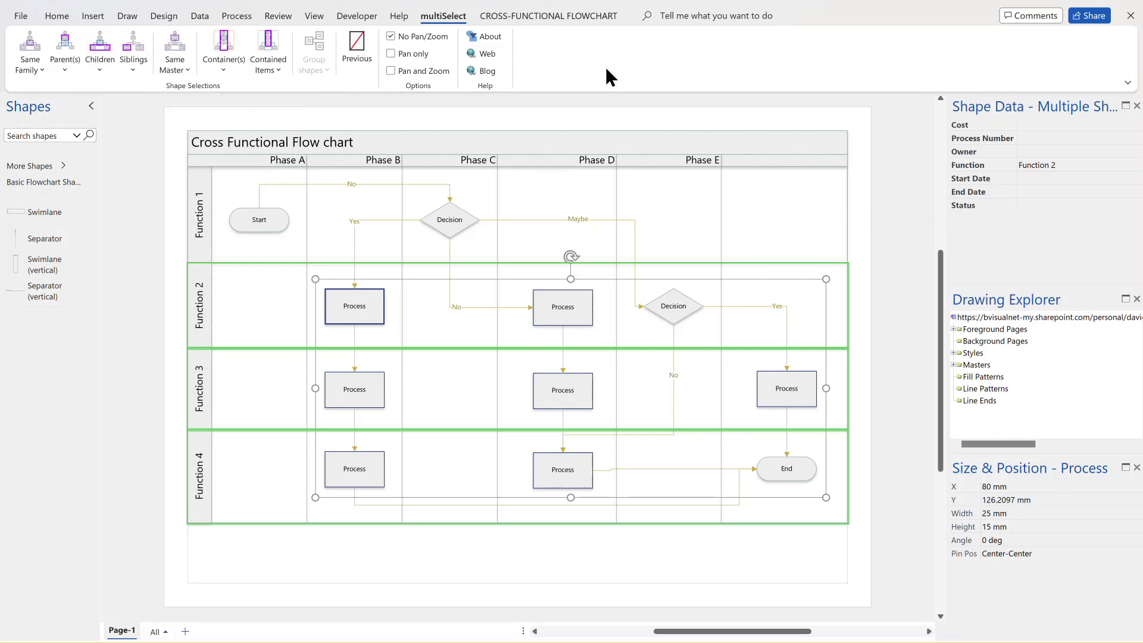
Deselect the page and launch the multiSelect web page from the Help group's Web button.
{"action": "left_click", "coordinate": [897, 154]}
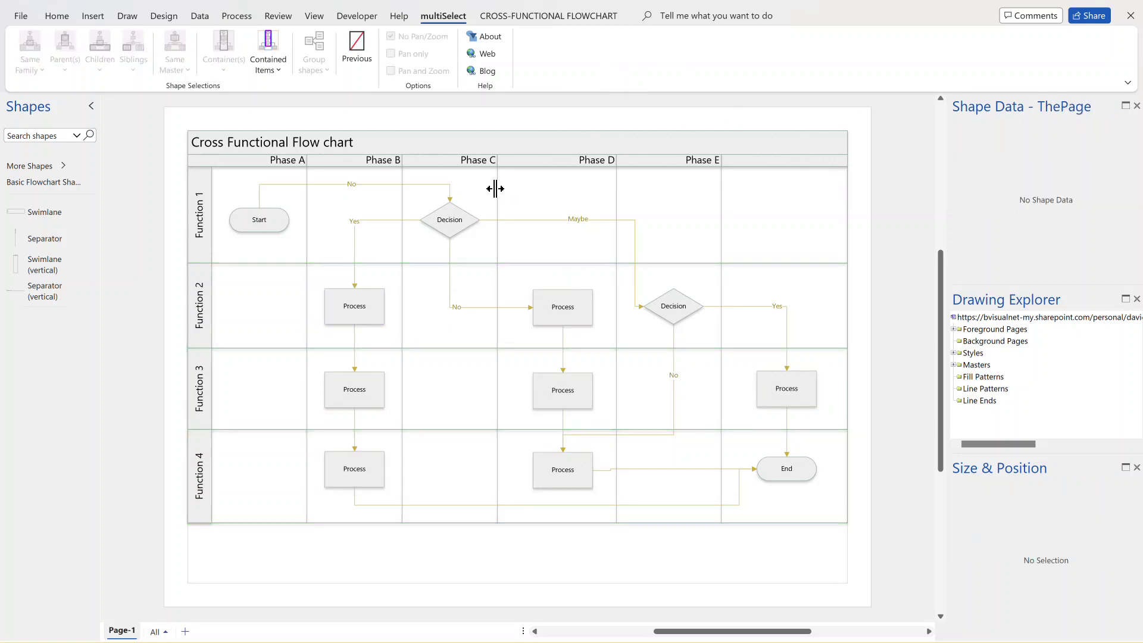
{"action": "left_click", "coordinate": [487, 54]}
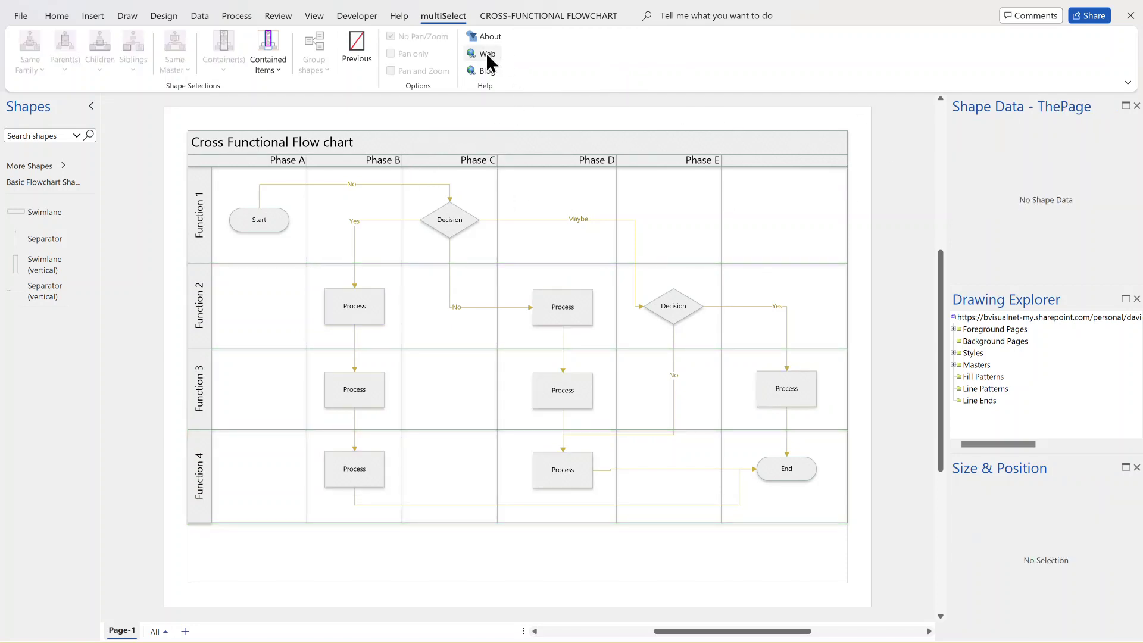